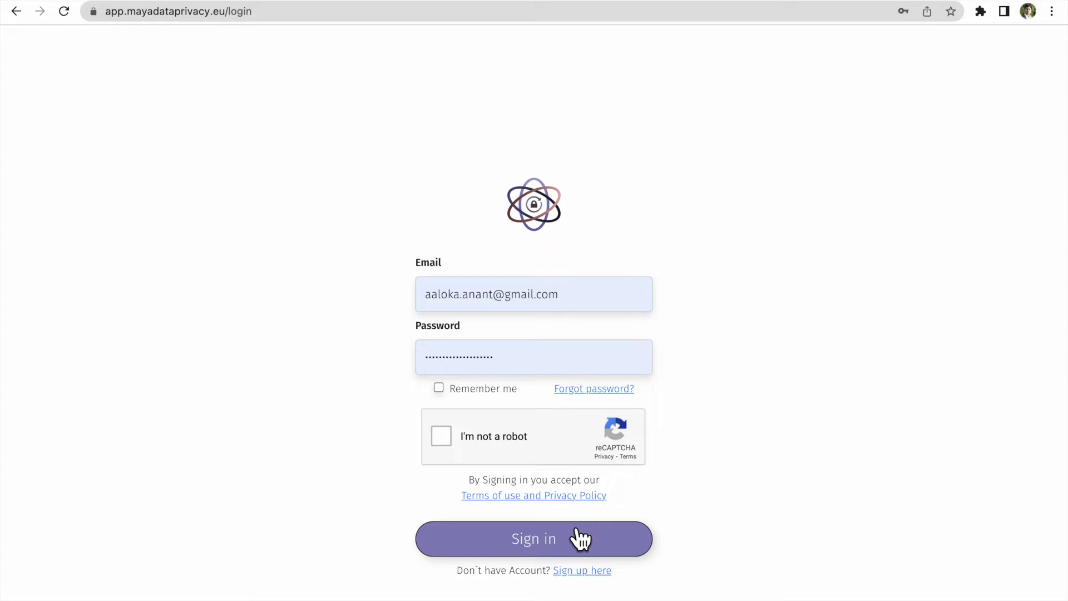
# Sign in to Maya Data Privacy with the autofilled credentials and the reCAPTCHA check
pyautogui.click(595, 575)
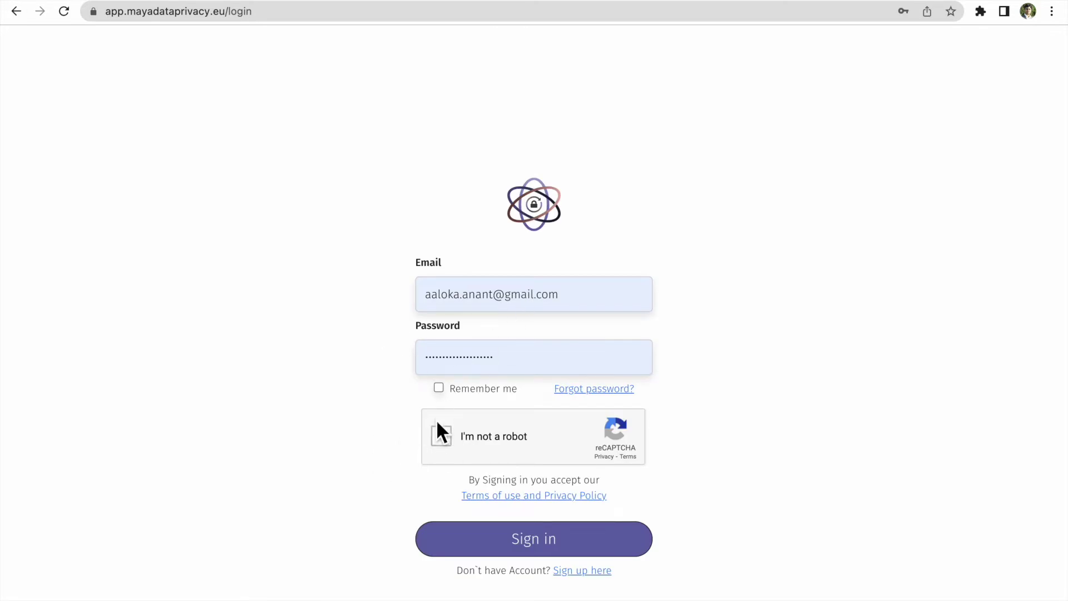
pyautogui.click(442, 436)
pyautogui.click(531, 545)
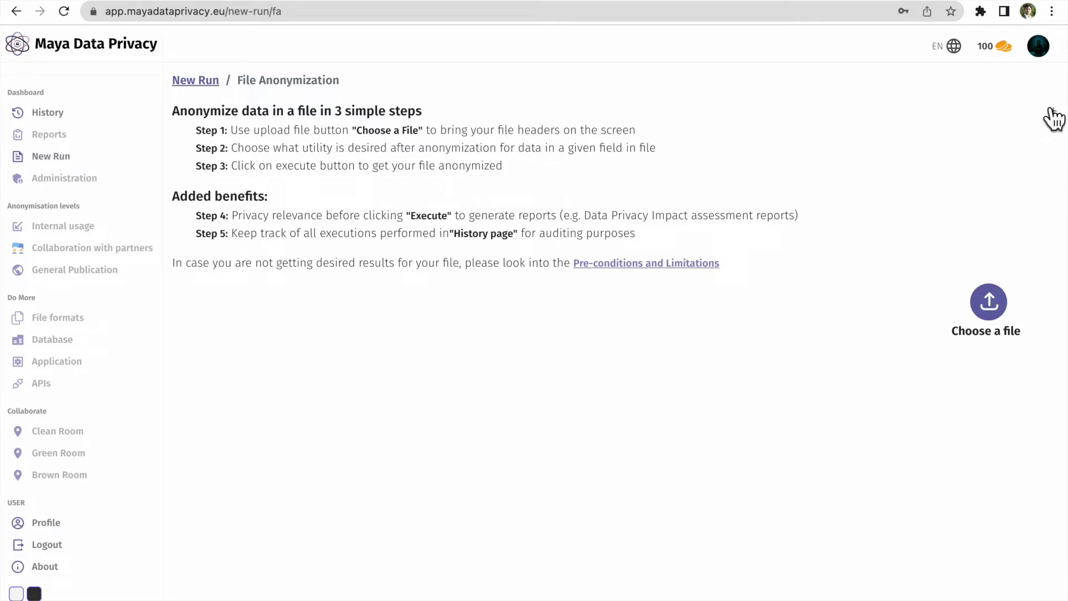
# Bring up the file chooser with the 'Choose a file' upload button on File Anonymization
pyautogui.click(991, 303)
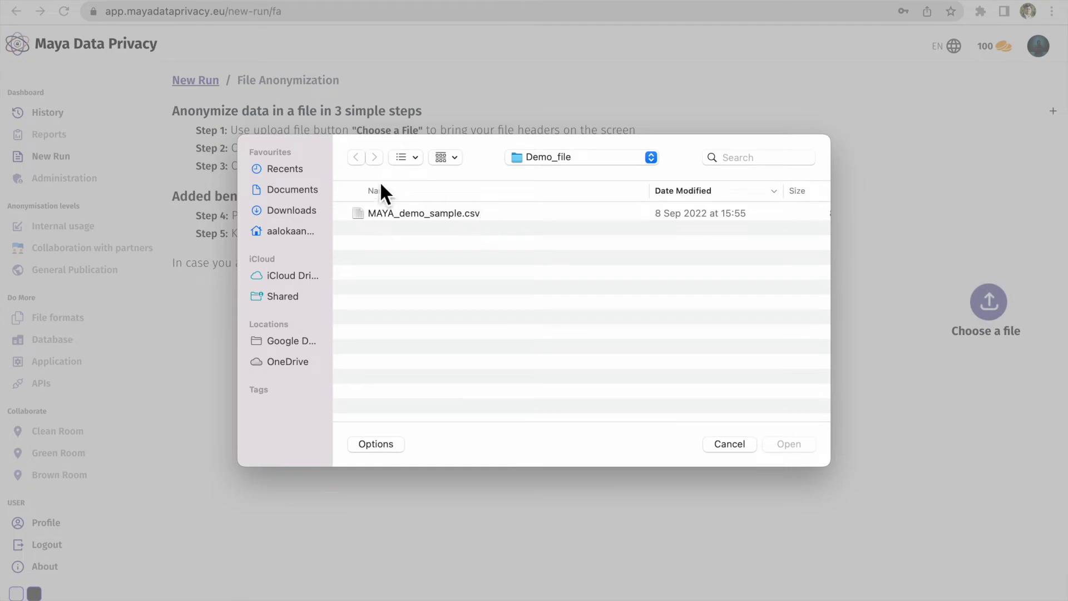
# Upload MAYA_demo_sample.csv and highlight the PERSON_NAME field name in the field list
pyautogui.click(472, 215)
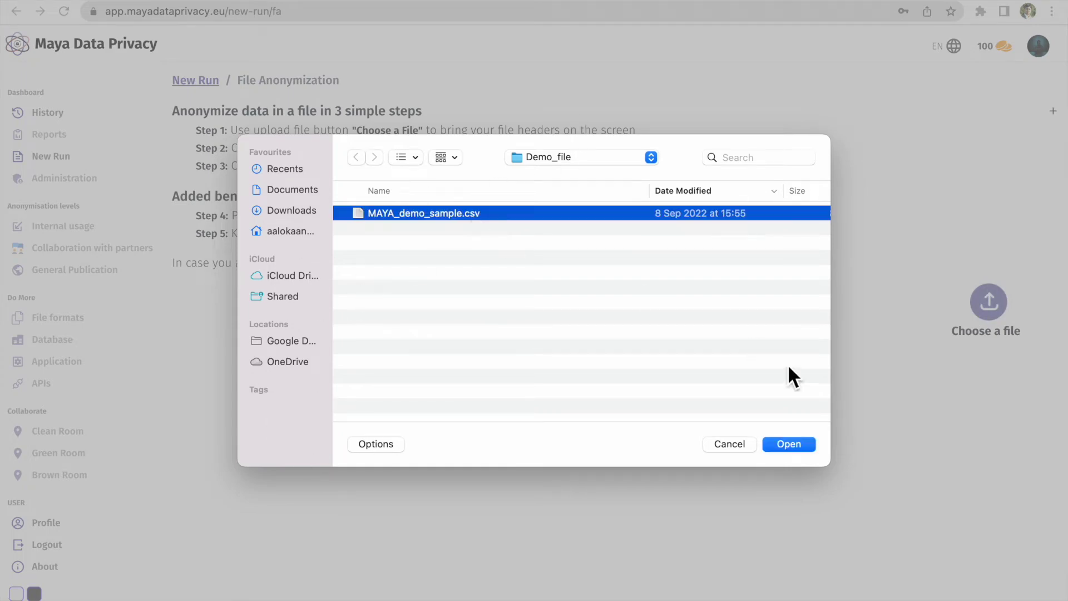
pyautogui.click(789, 444)
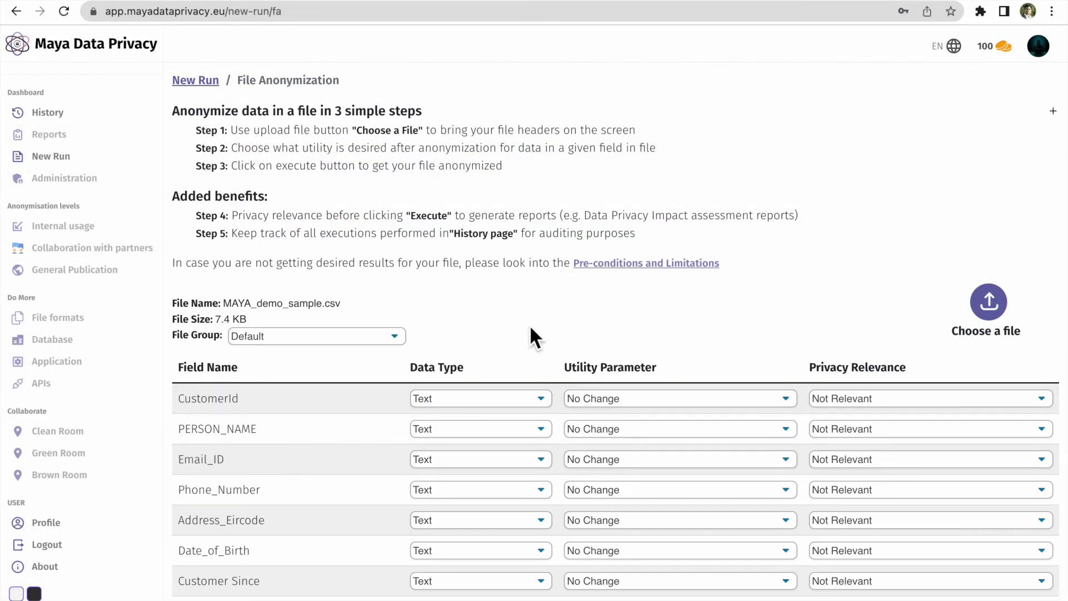
pyautogui.scroll(-1, 529, 319)
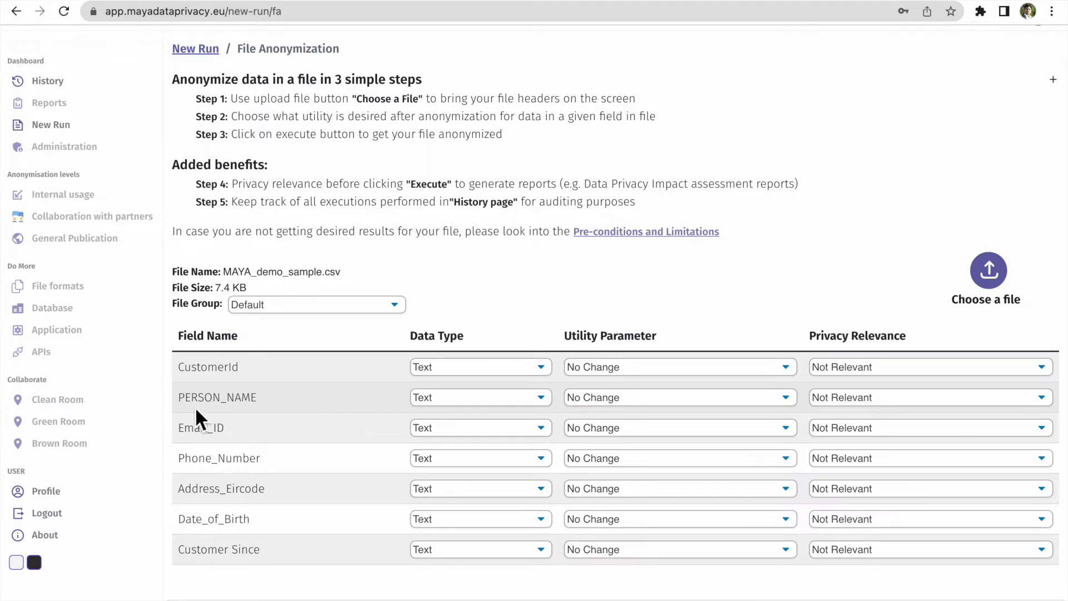
pyautogui.moveTo(179, 398); pyautogui.dragTo(261, 393)
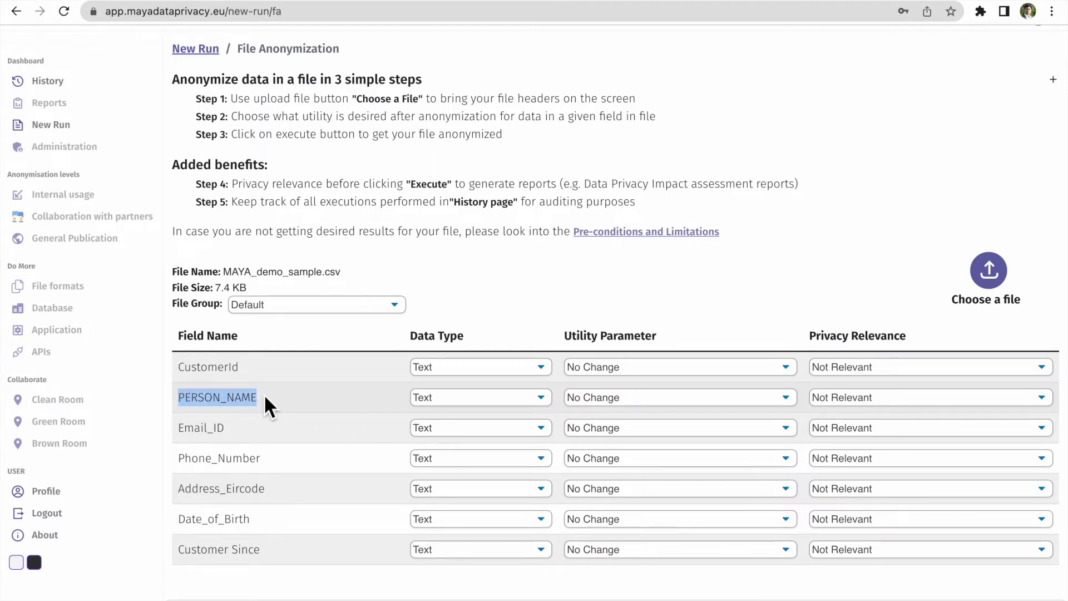
# Set PERSON_NAME to Names, Email_ID to Emails, and Phone_Number to Number with Randomization
pyautogui.click(690, 399)
pyautogui.click(677, 420)
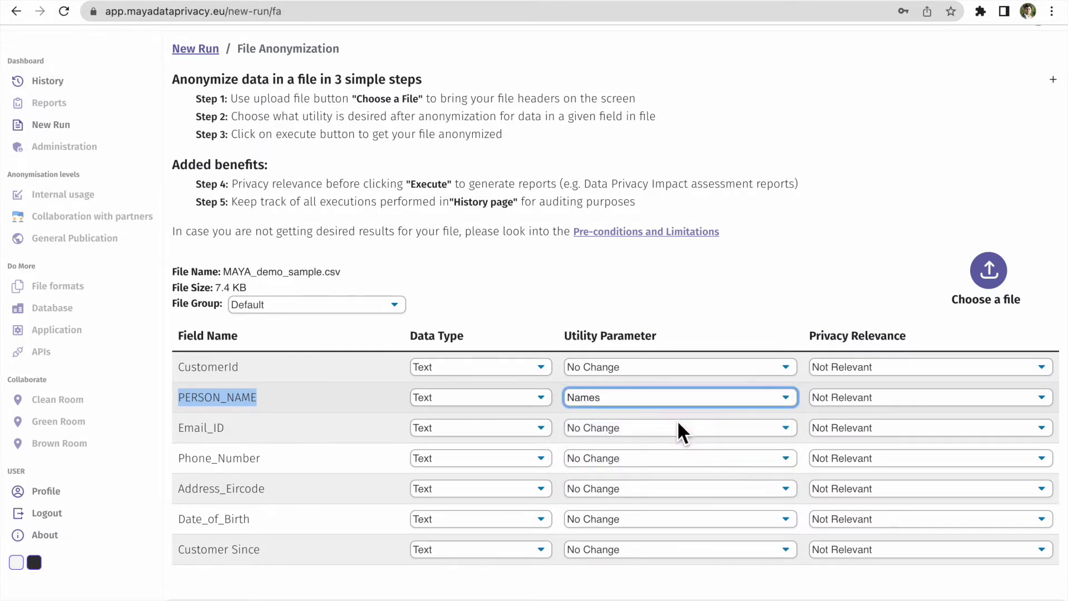
pyautogui.click(601, 430)
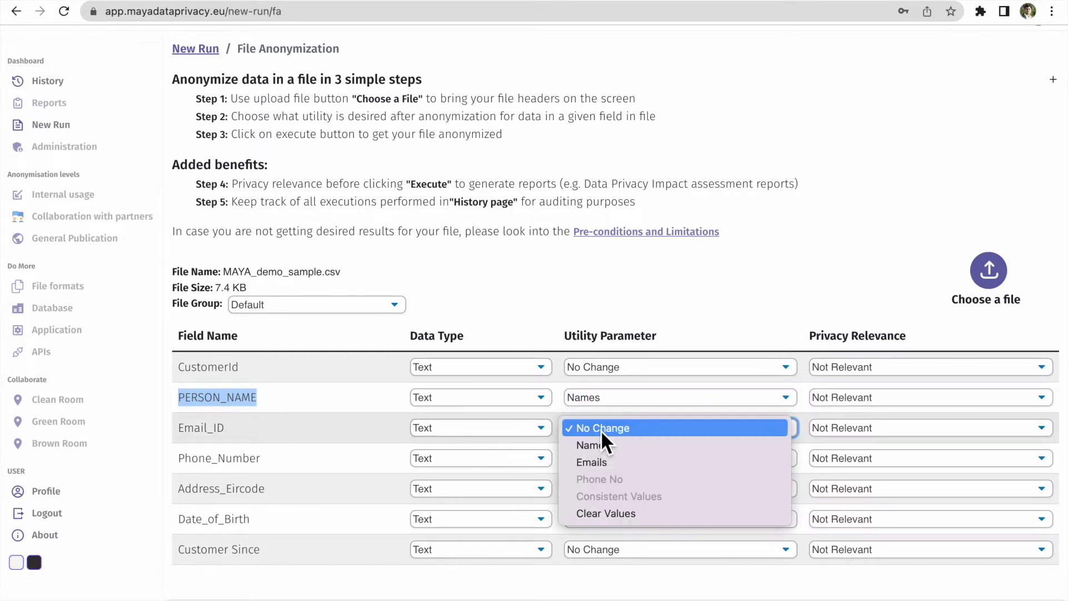
pyautogui.click(617, 464)
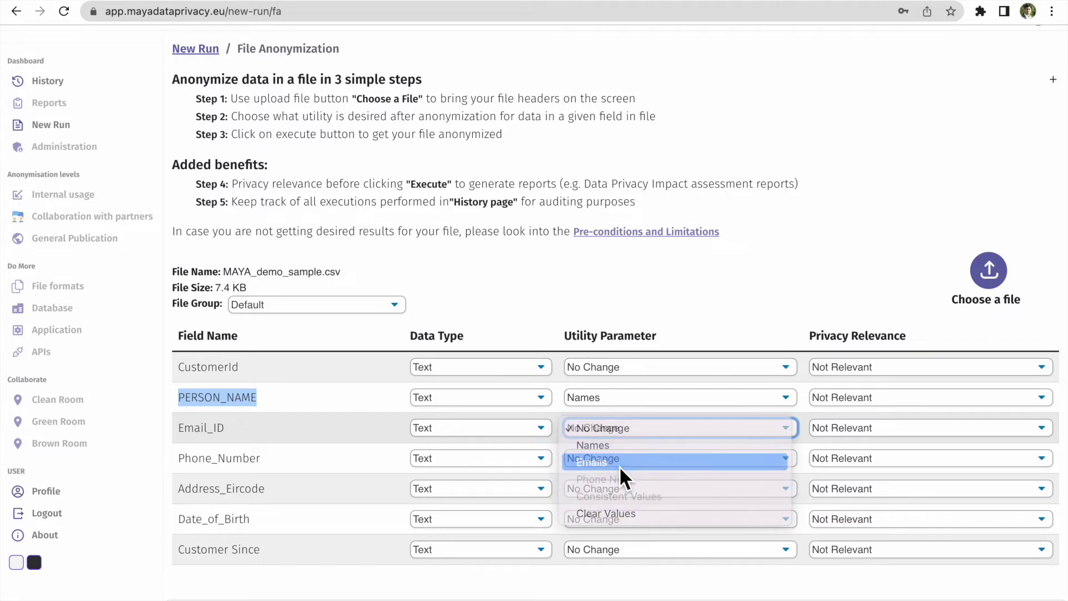
pyautogui.click(523, 458)
pyautogui.click(501, 494)
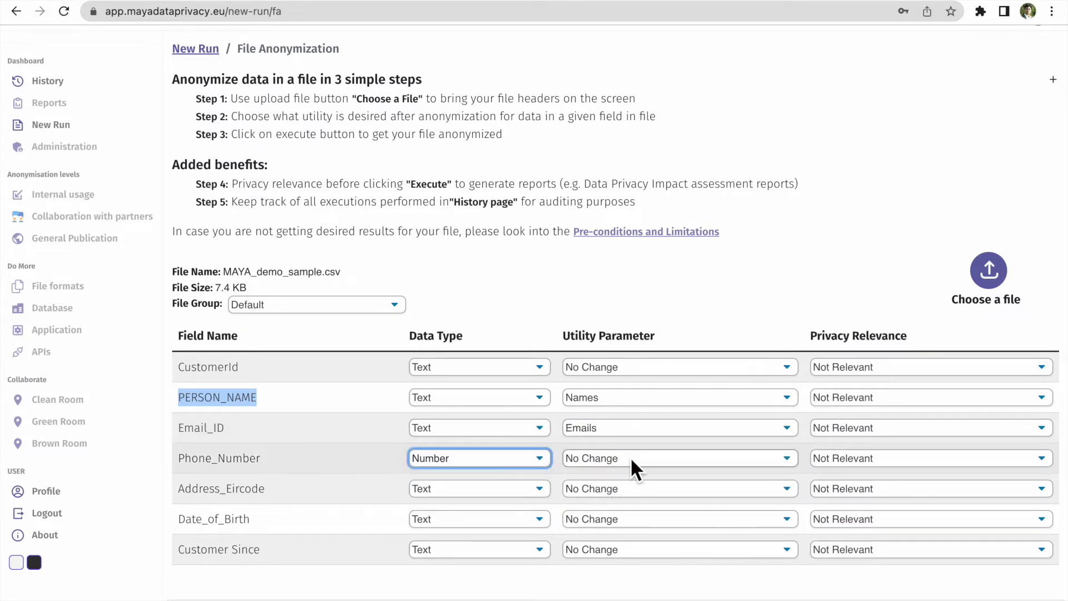
pyautogui.click(630, 458)
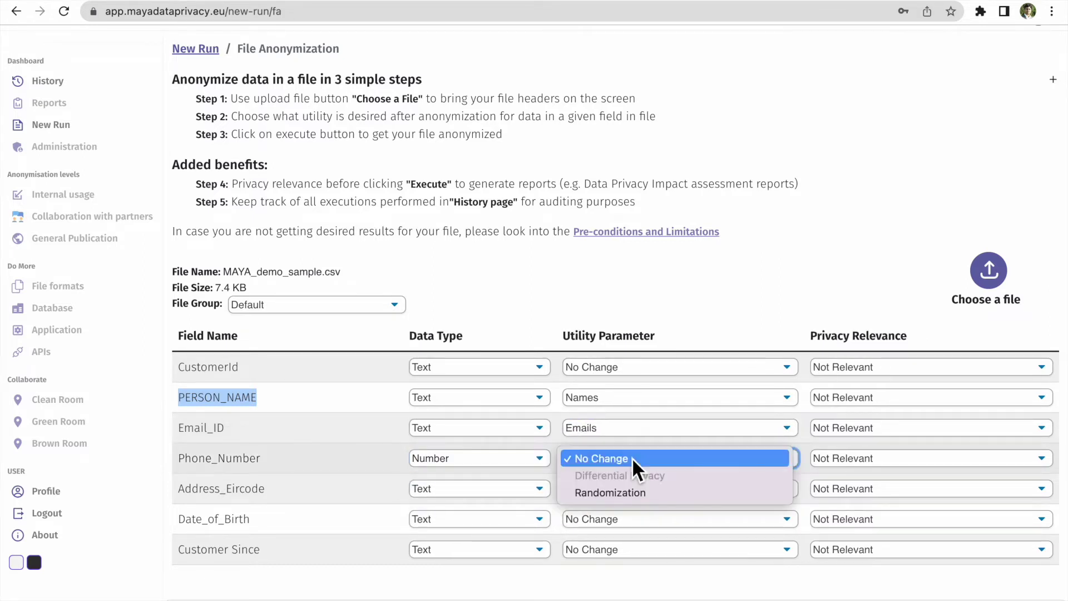
pyautogui.click(631, 493)
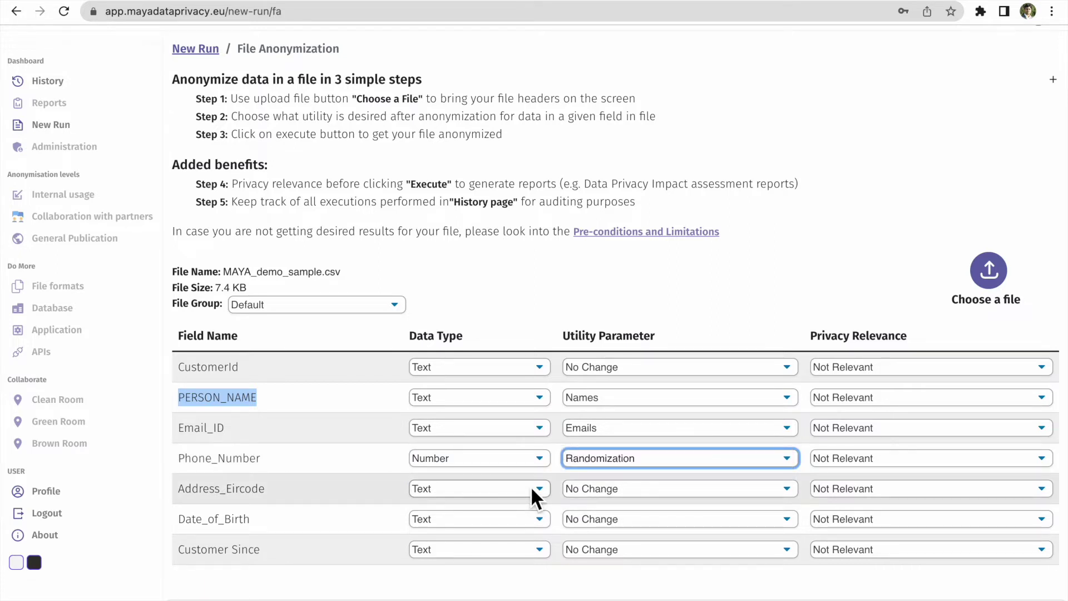
# Make Date_of_Birth a Date with Date Adult, and Customer Since a Date with Date Same Year
pyautogui.click(529, 519)
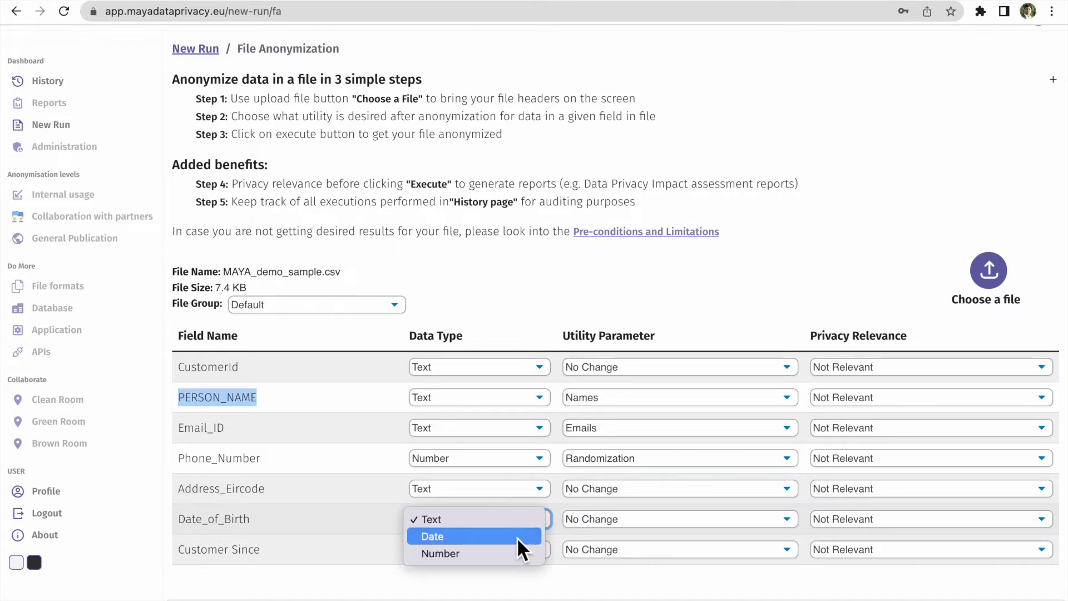
pyautogui.click(517, 536)
pyautogui.click(659, 520)
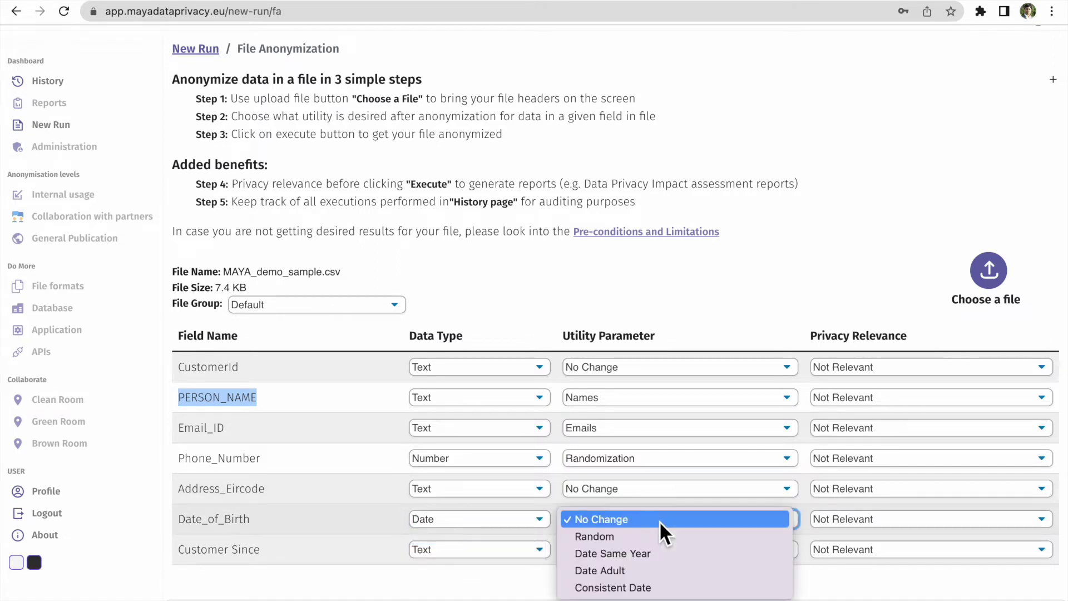
pyautogui.click(649, 572)
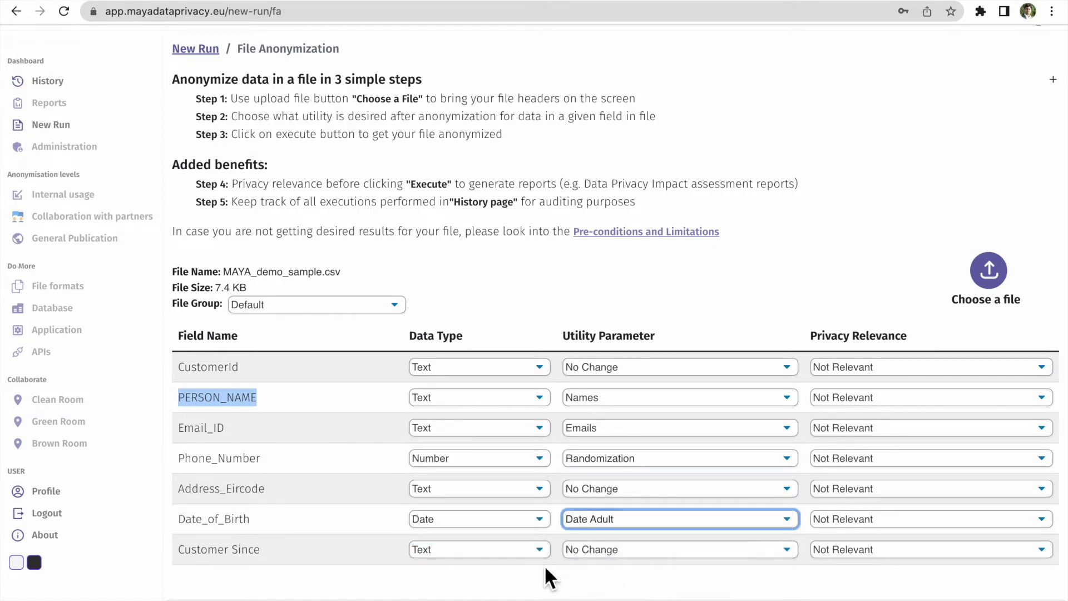
pyautogui.click(520, 550)
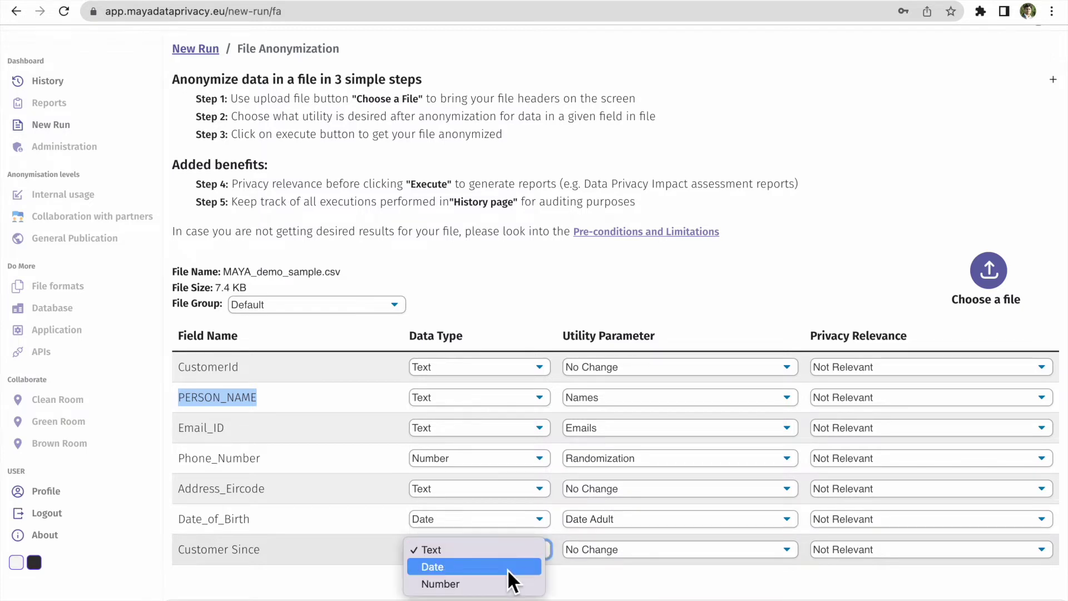
pyautogui.click(508, 569)
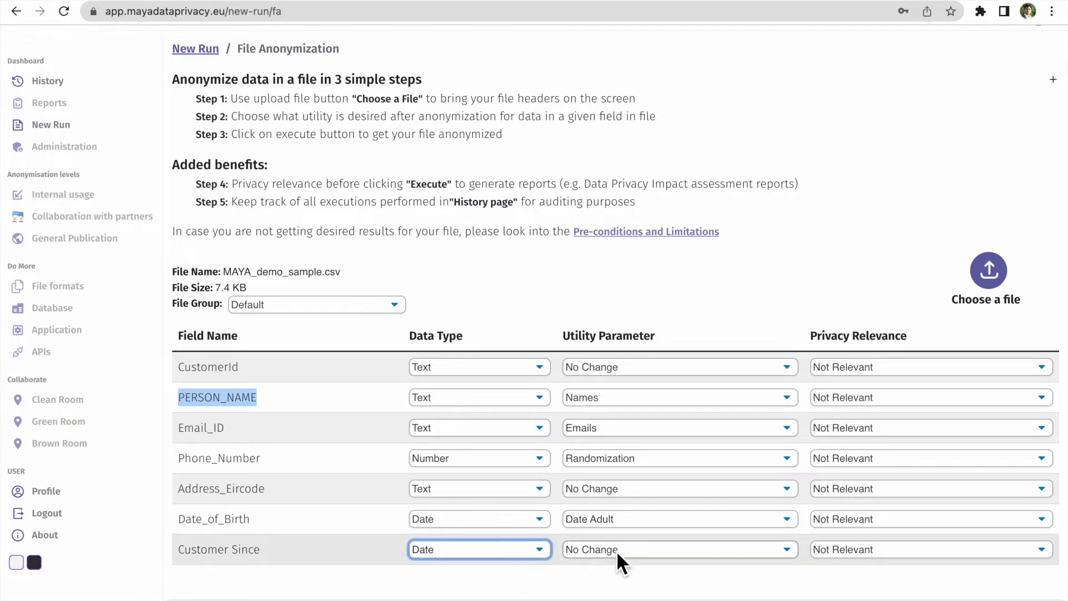
pyautogui.click(652, 552)
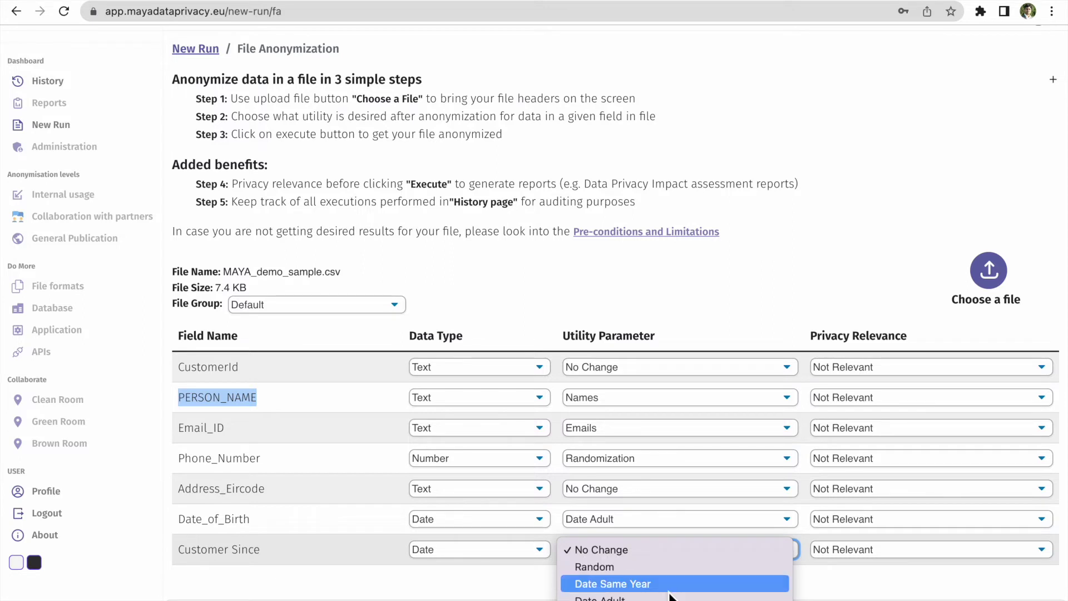
pyautogui.click(667, 585)
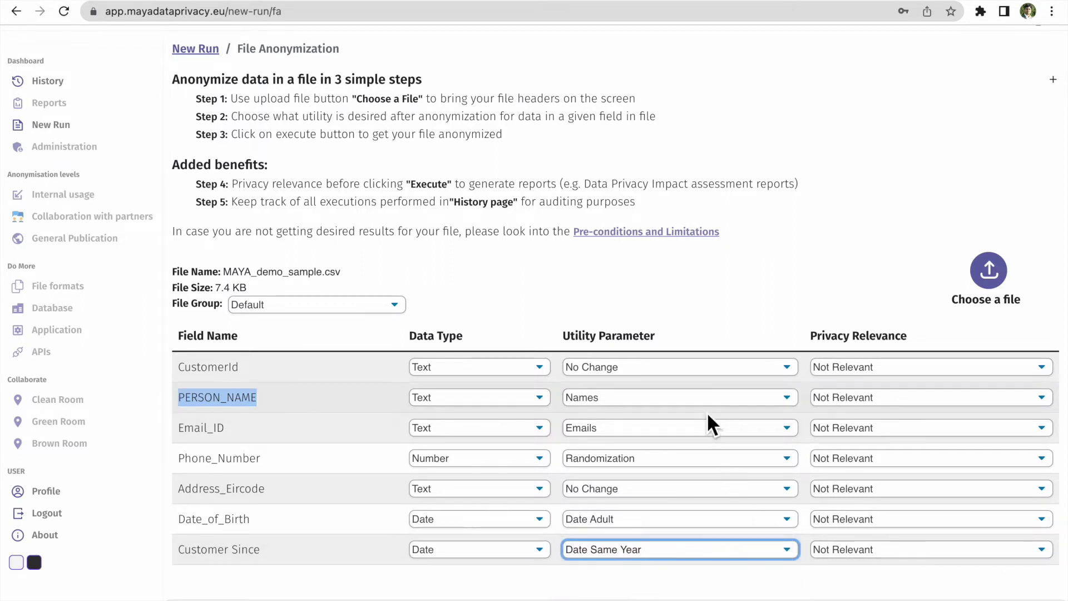
pyautogui.click(909, 398)
# Mark PERSON_NAME, Email_ID, Phone_Number and Date_of_Birth as Personal data
pyautogui.click(903, 433)
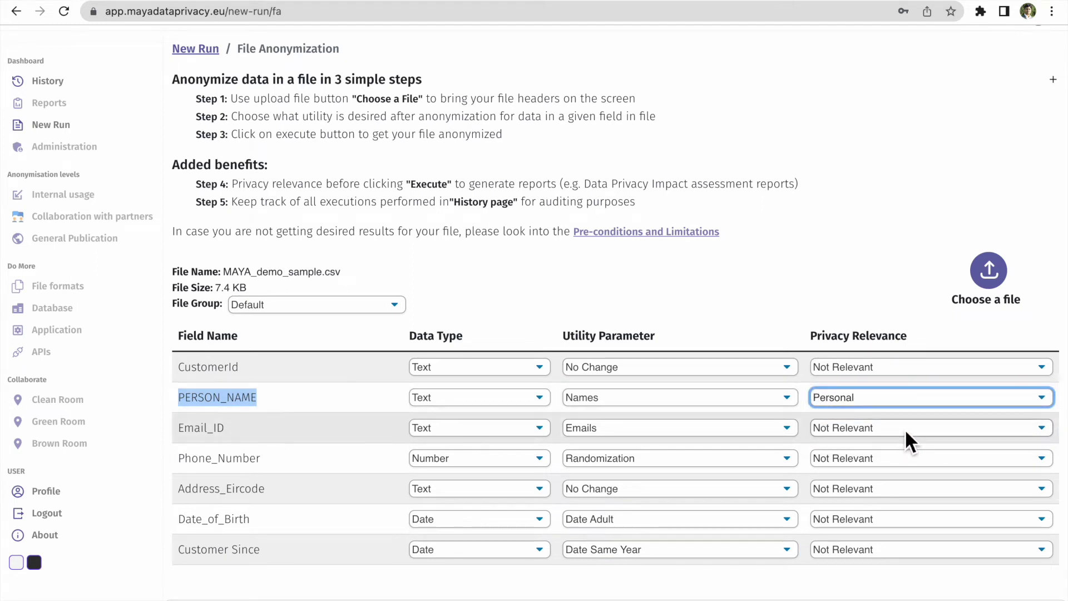
pyautogui.click(909, 461)
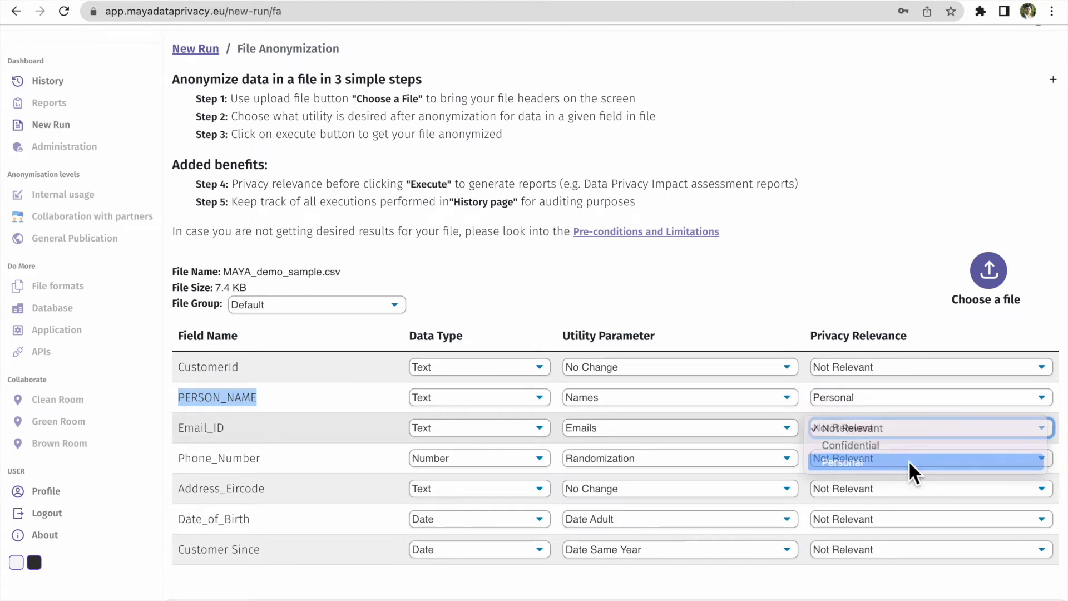
pyautogui.click(903, 459)
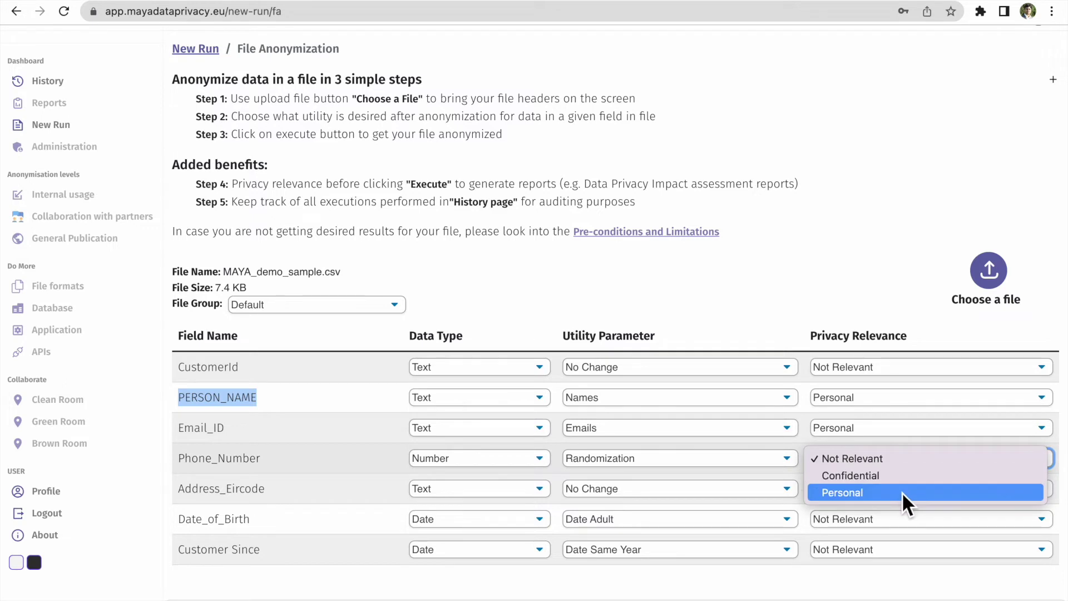
pyautogui.click(905, 493)
pyautogui.click(904, 520)
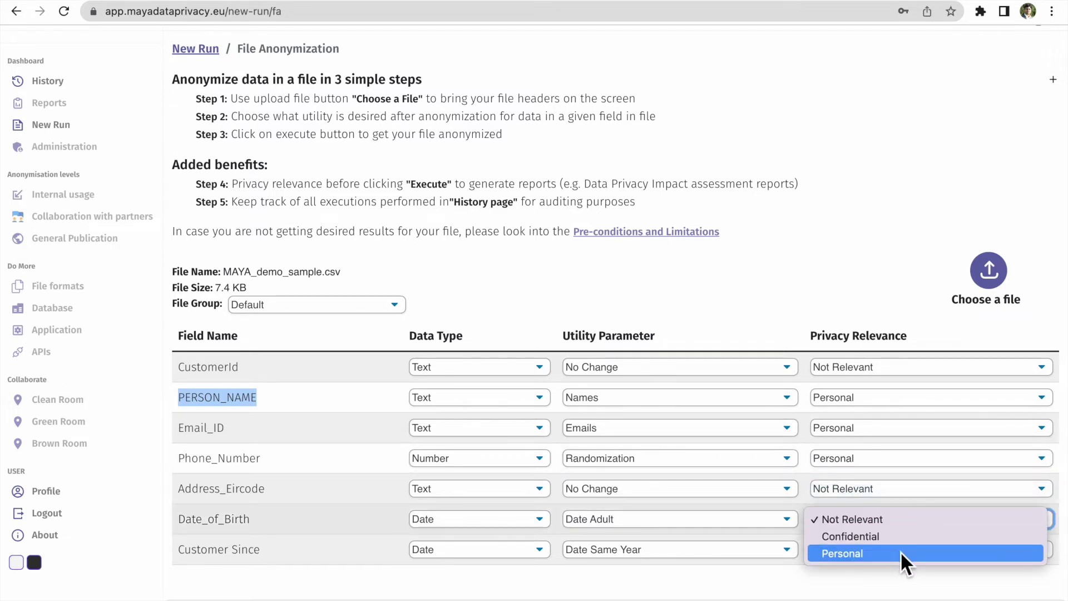
pyautogui.click(860, 554)
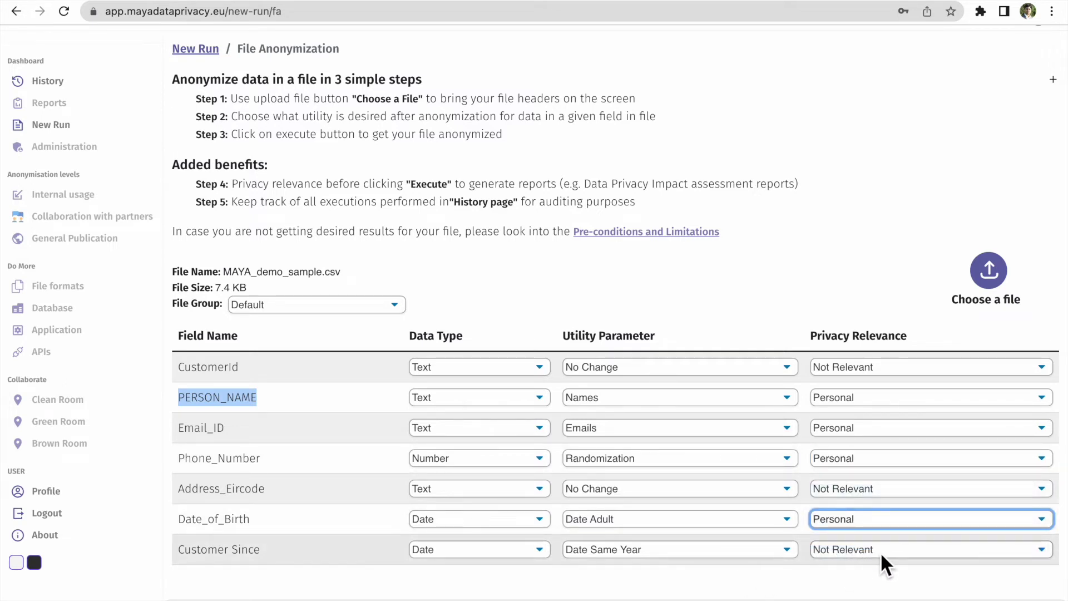
# Mark Customer Since as Confidential and keep the file group on Default
pyautogui.click(880, 553)
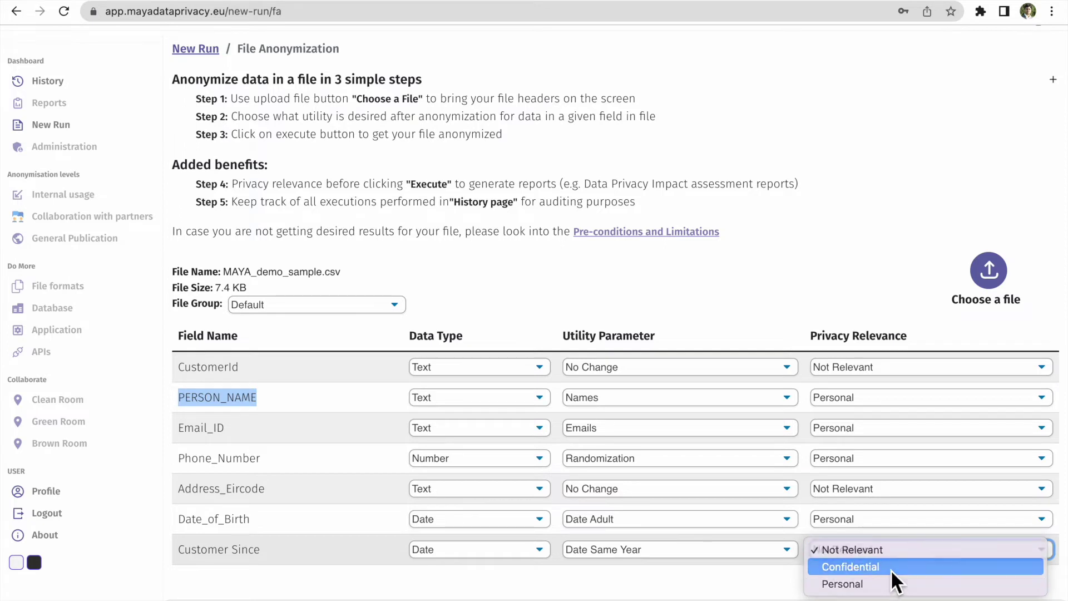
pyautogui.click(890, 567)
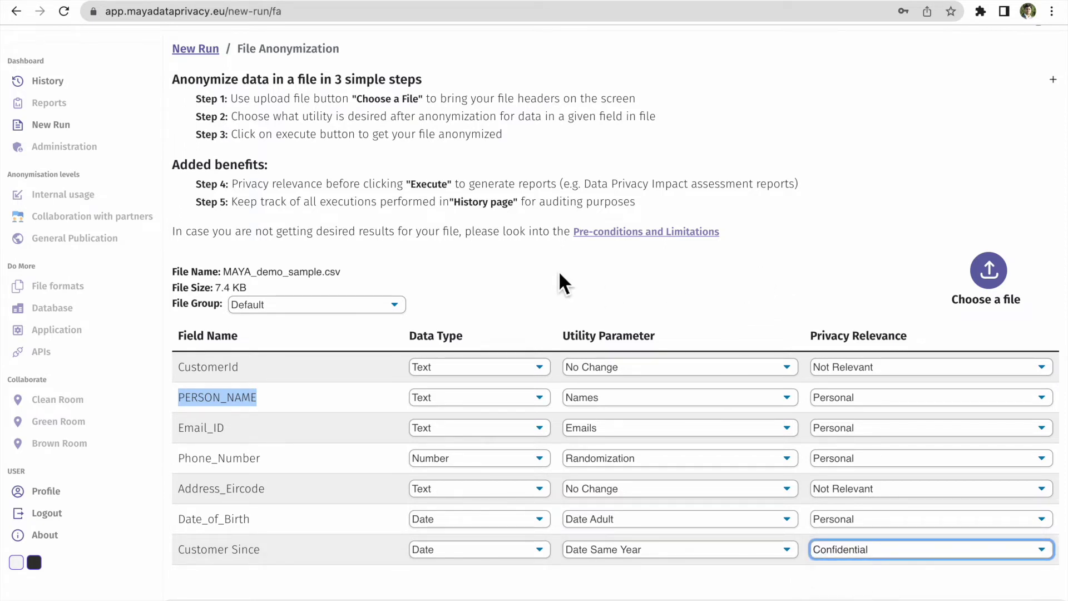
pyautogui.click(398, 307)
pyautogui.click(508, 300)
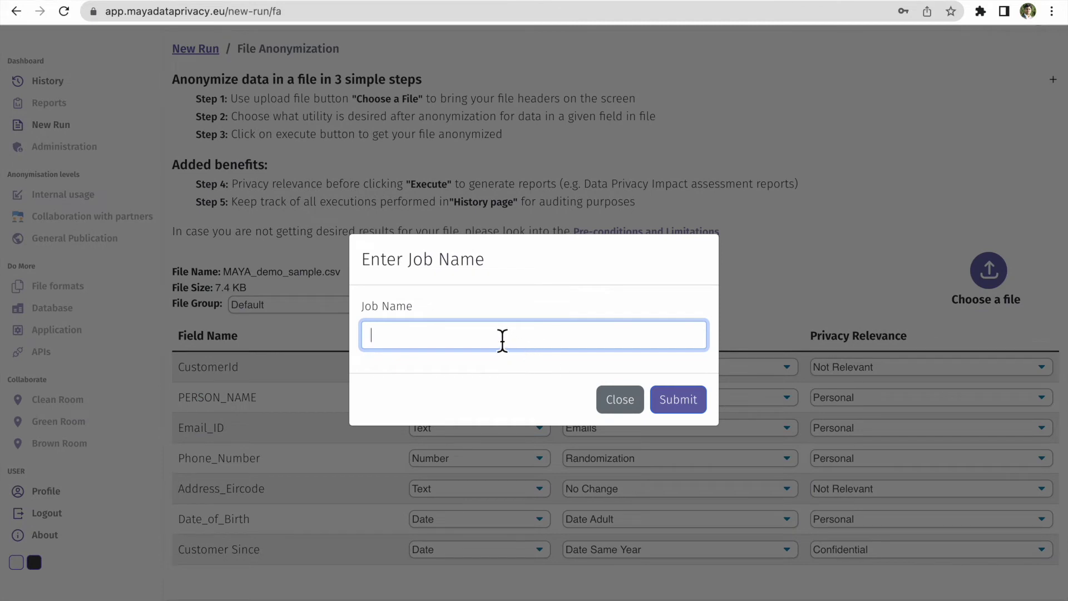
# Submit the anonymization job under the name File_run1
pyautogui.write('Fil')
pyautogui.write('e_run1')
pyautogui.click(682, 401)
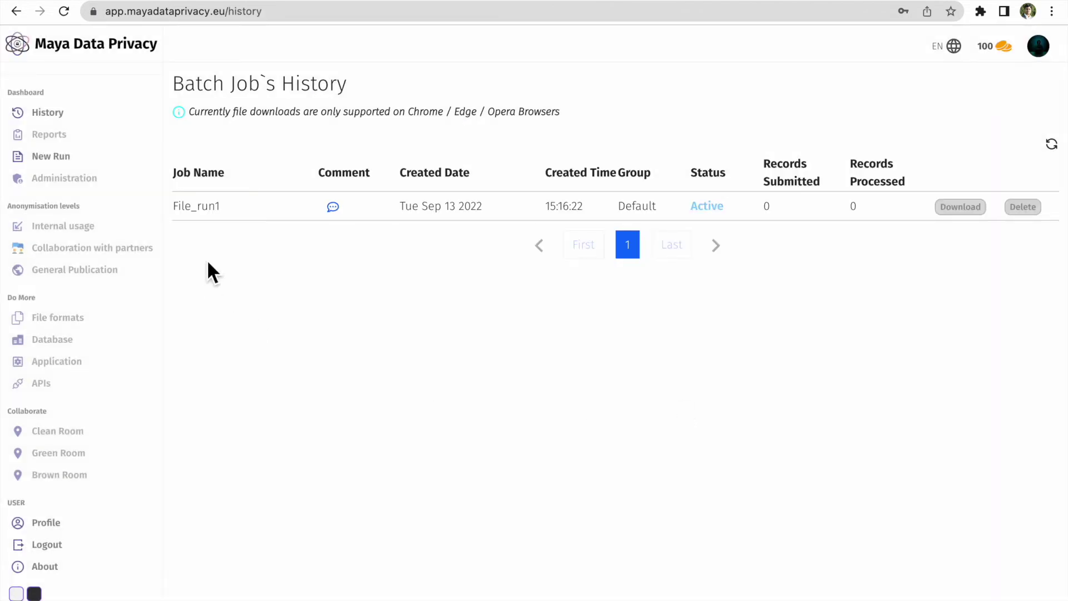
# In the batch job history, add the comment 'TEst run' to the File_run1 job
pyautogui.click(56, 121)
pyautogui.click(344, 213)
pyautogui.click(424, 180)
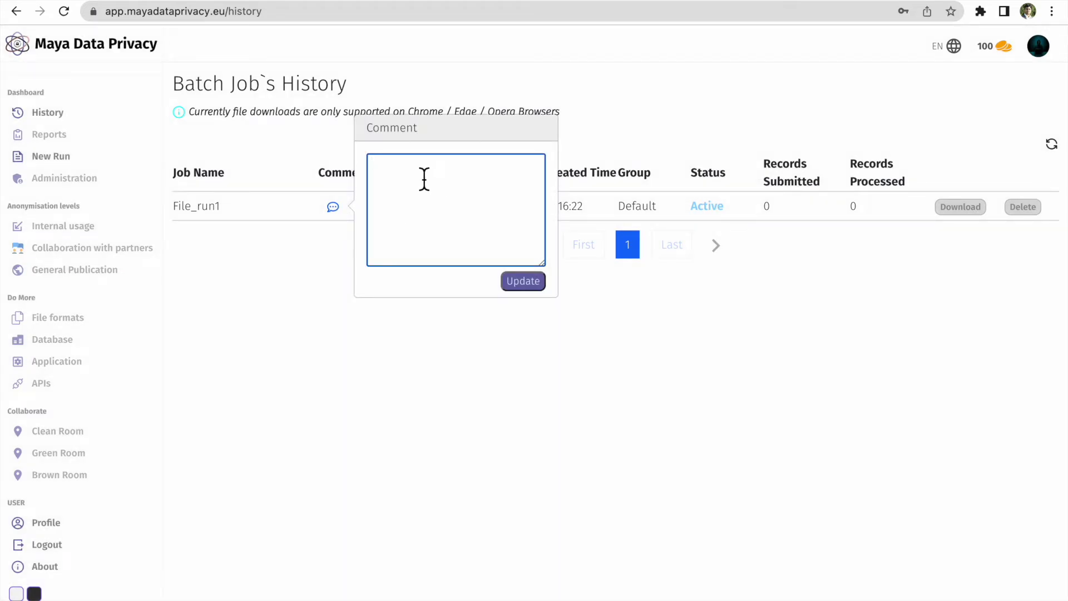
pyautogui.write('TEst ru')
pyautogui.write('s')
pyautogui.press('BackSpace')
pyautogui.write('n')
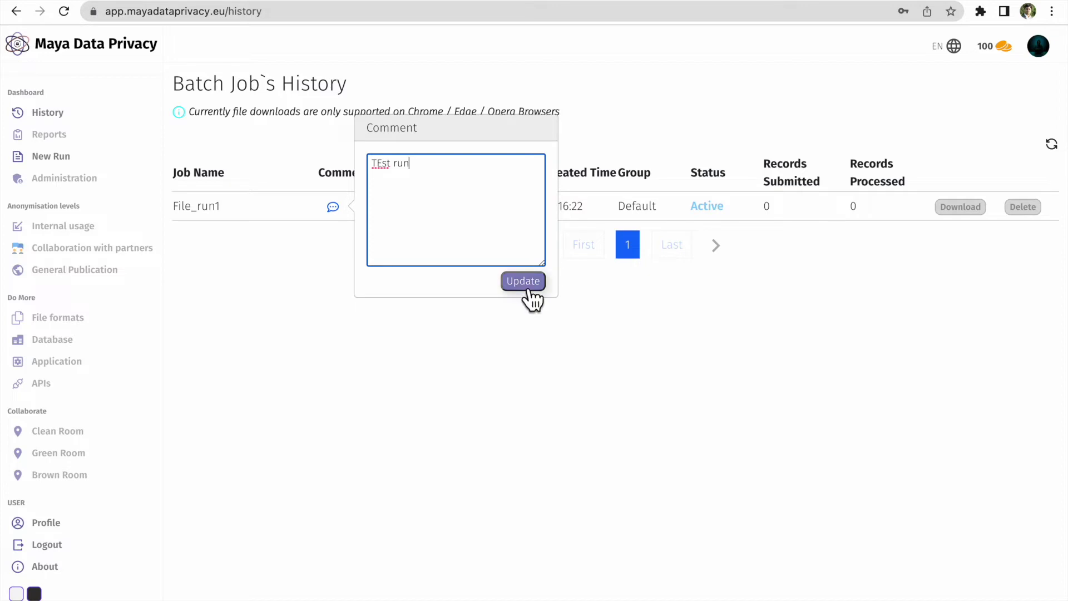
pyautogui.click(526, 286)
pyautogui.click(576, 361)
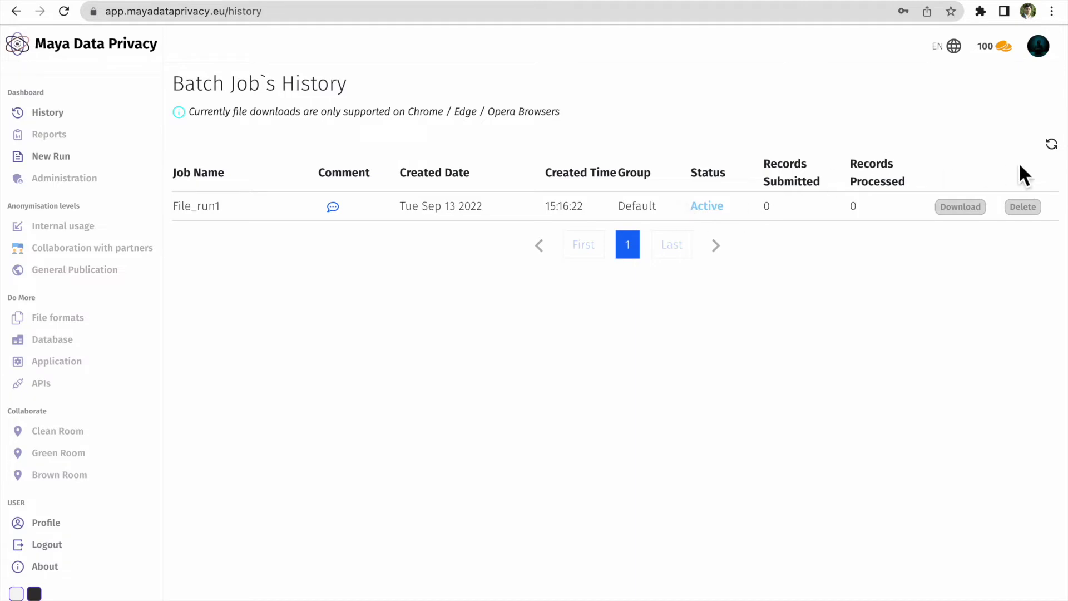
pyautogui.click(1060, 151)
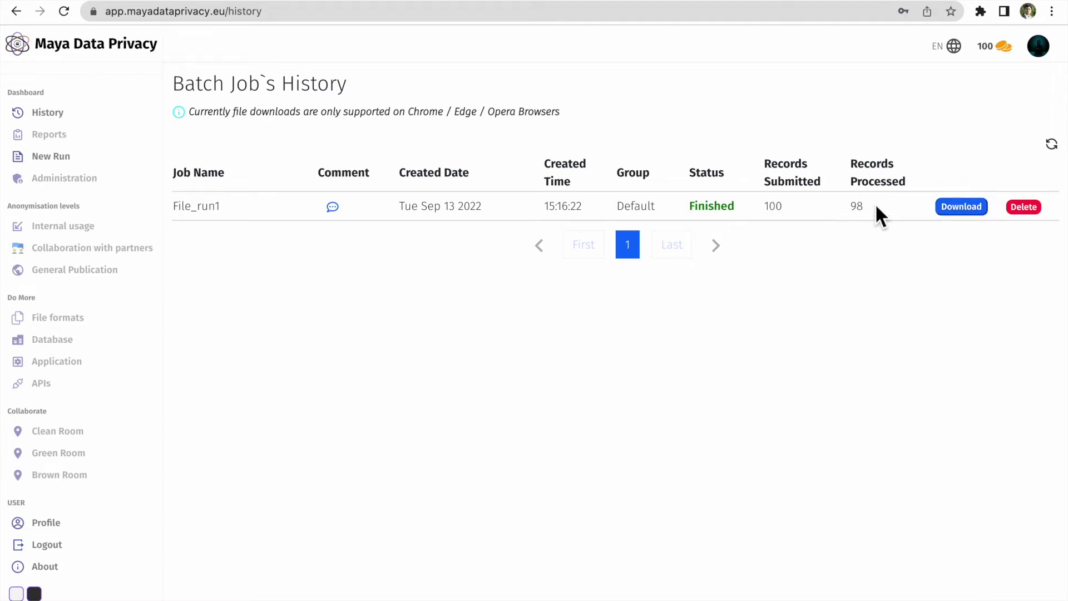
# Save File_run1's anonymized output as anonymizedtest.csv in Downloads, then delete the job
pyautogui.click(965, 212)
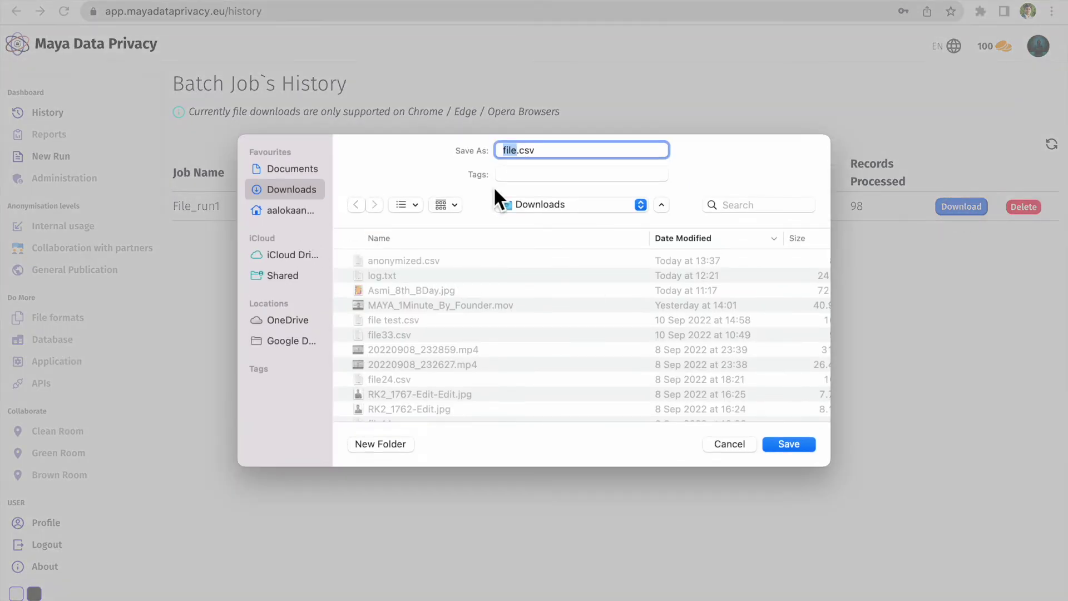
pyautogui.write('anonymi')
pyautogui.write('zed')
pyautogui.write('test')
pyautogui.click(790, 444)
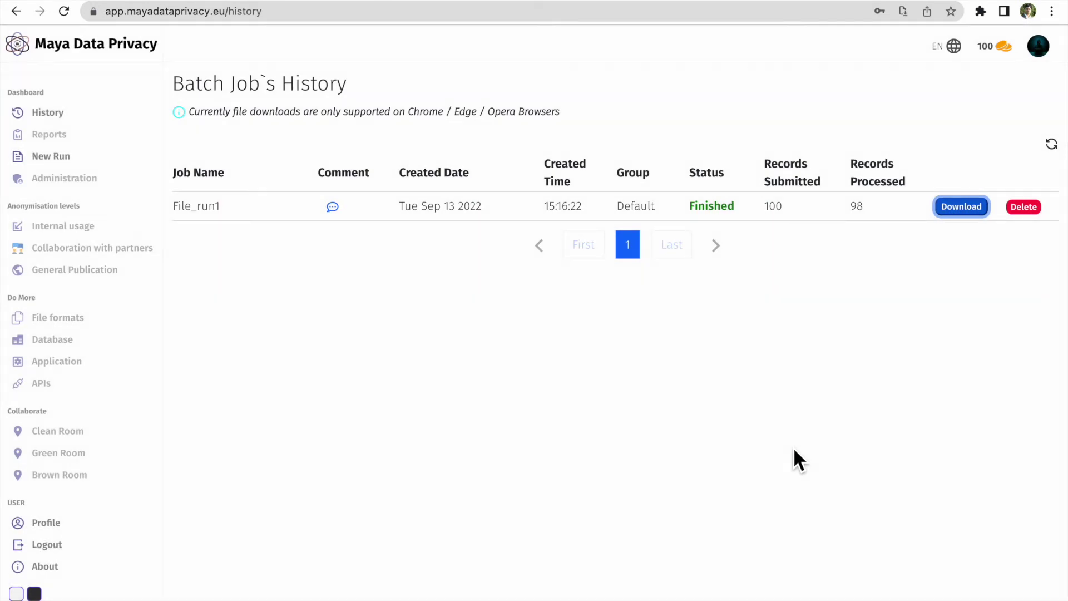
pyautogui.click(1030, 212)
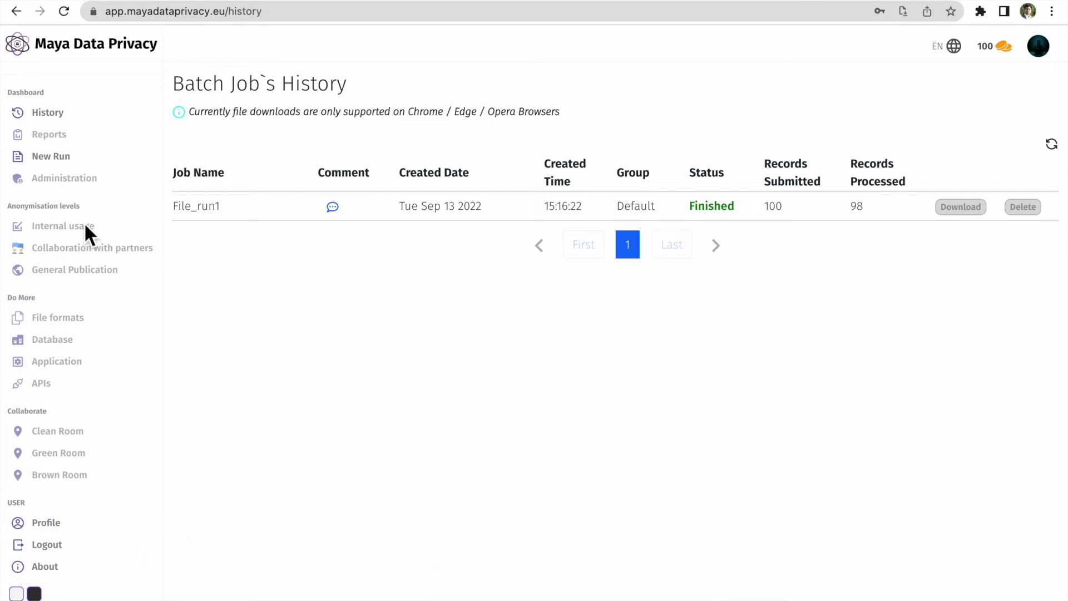
pyautogui.scroll(5, 53, 215)
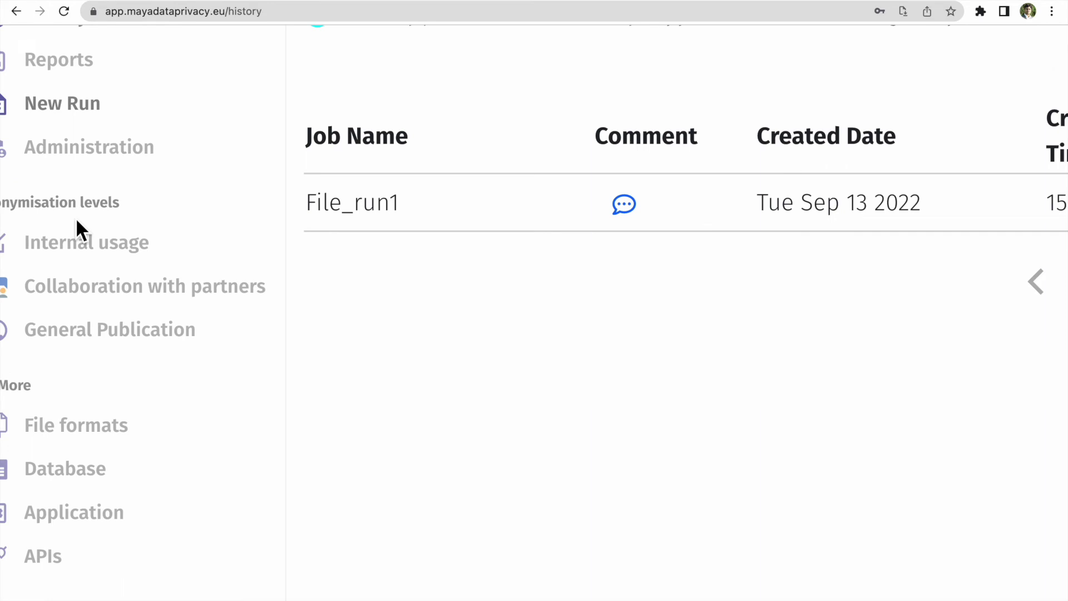
pyautogui.scroll(-3, 75, 217)
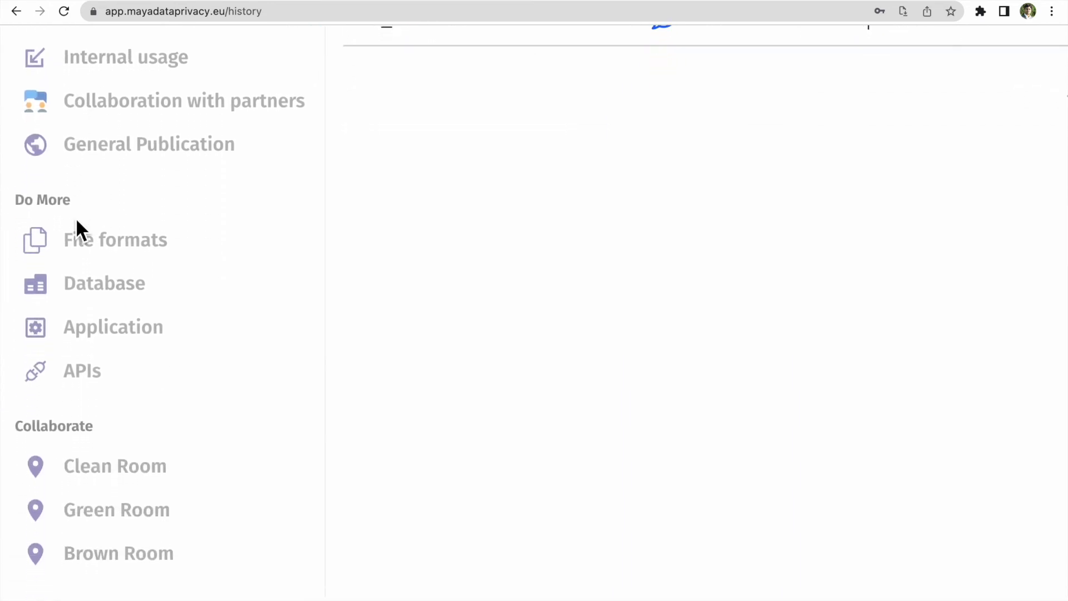
pyautogui.scroll(-1, 75, 217)
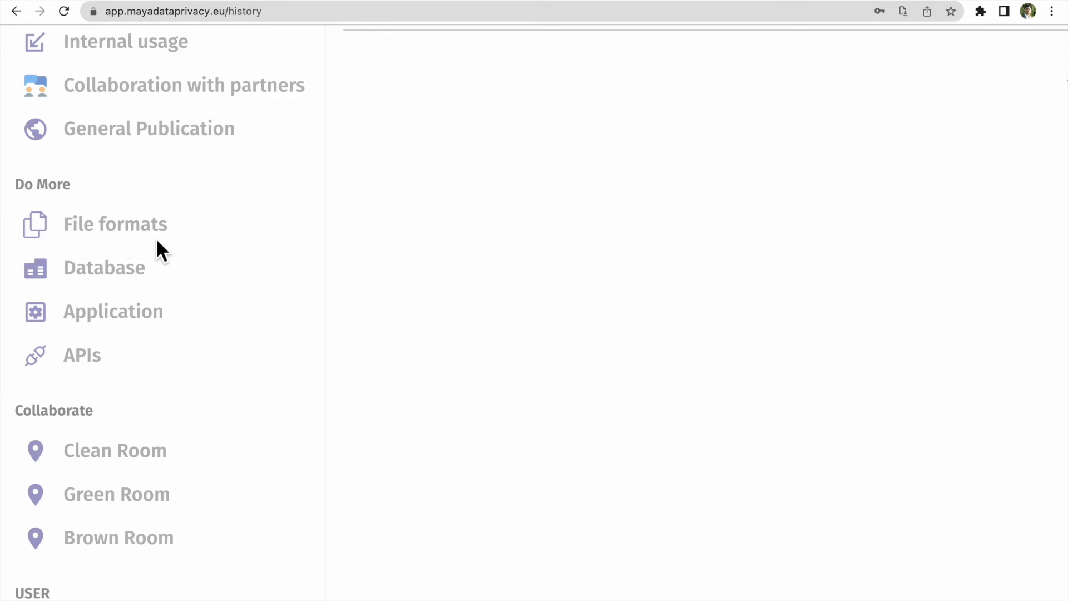
pyautogui.scroll(-2, 157, 240)
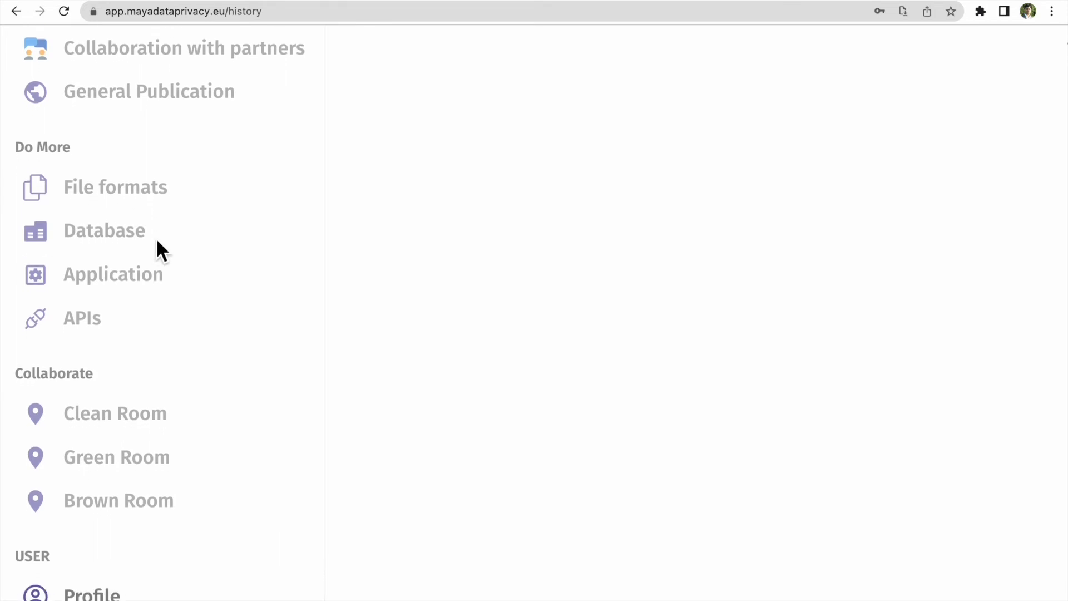
pyautogui.scroll(-1, 157, 241)
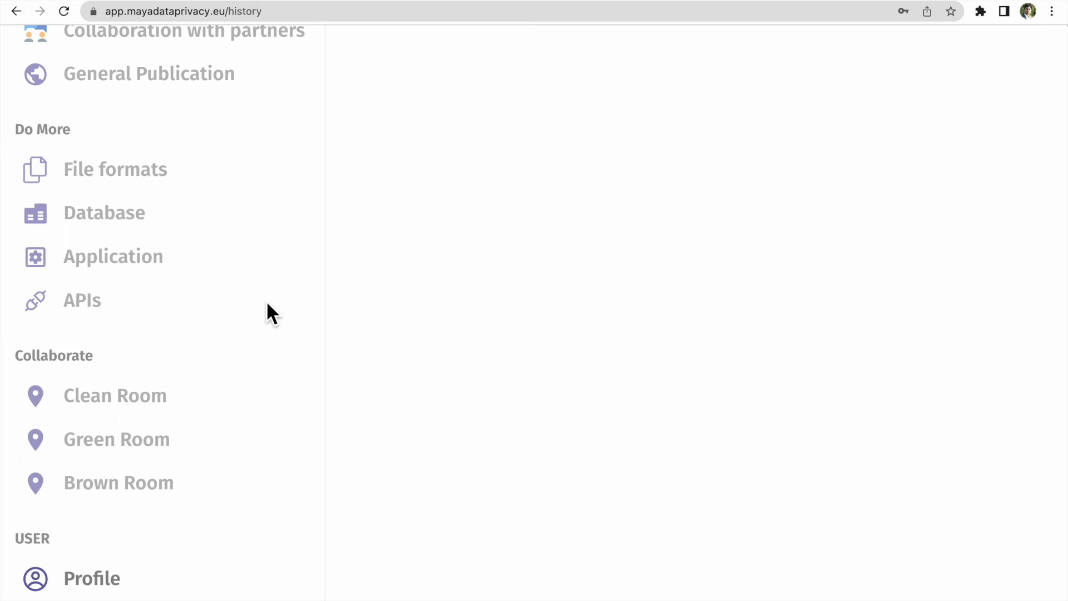
pyautogui.scroll(-1, 267, 303)
pyautogui.scroll(-2, 267, 310)
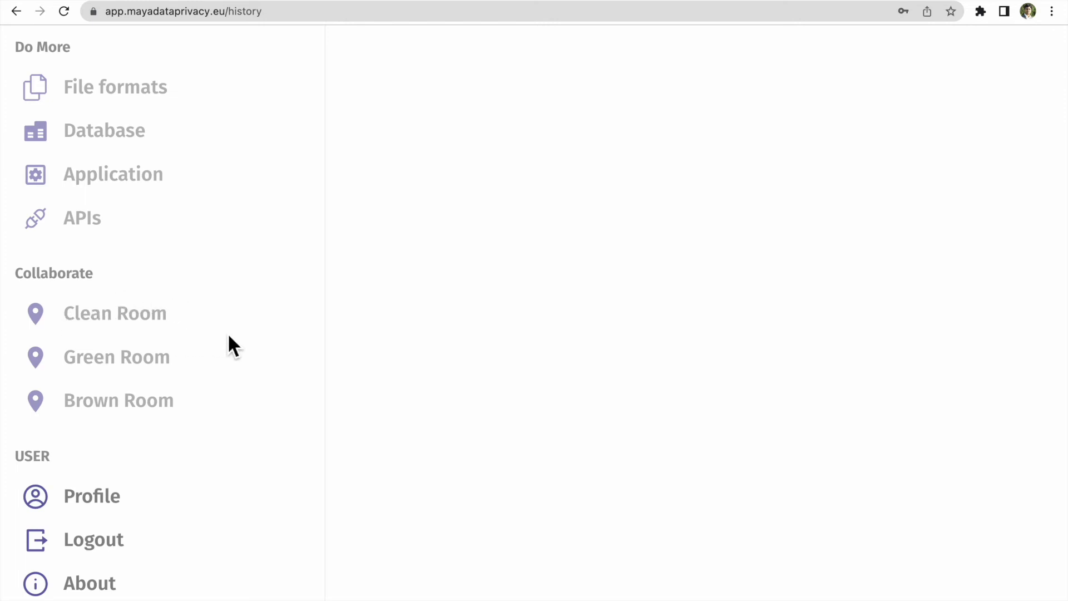
pyautogui.scroll(3, 228, 334)
pyautogui.scroll(2, 228, 334)
pyautogui.scroll(2, 228, 334)
pyautogui.scroll(1, 229, 333)
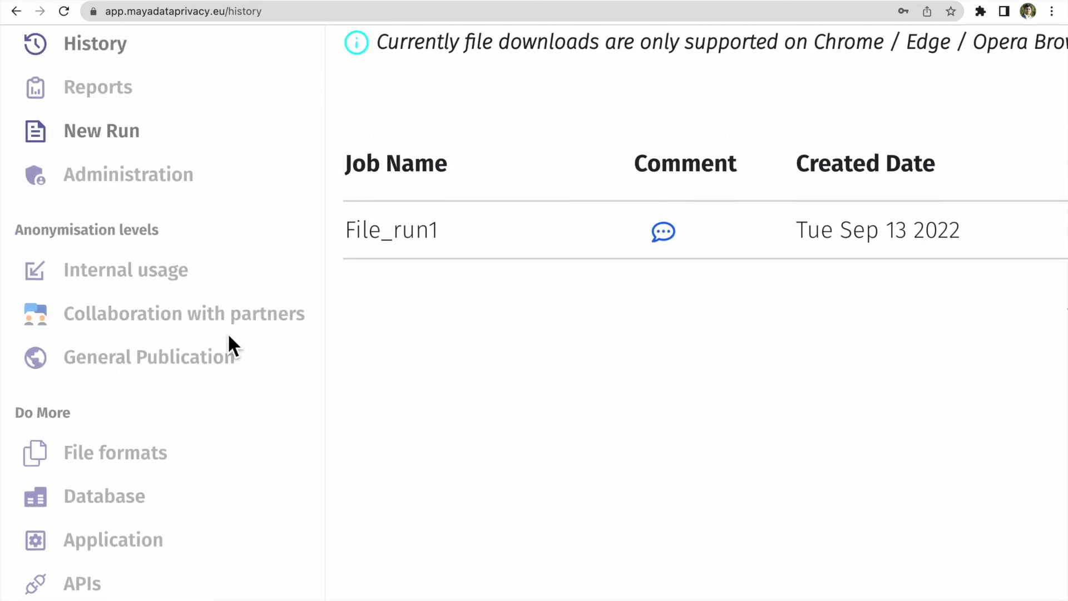
pyautogui.scroll(2, 228, 333)
pyautogui.scroll(1, 228, 335)
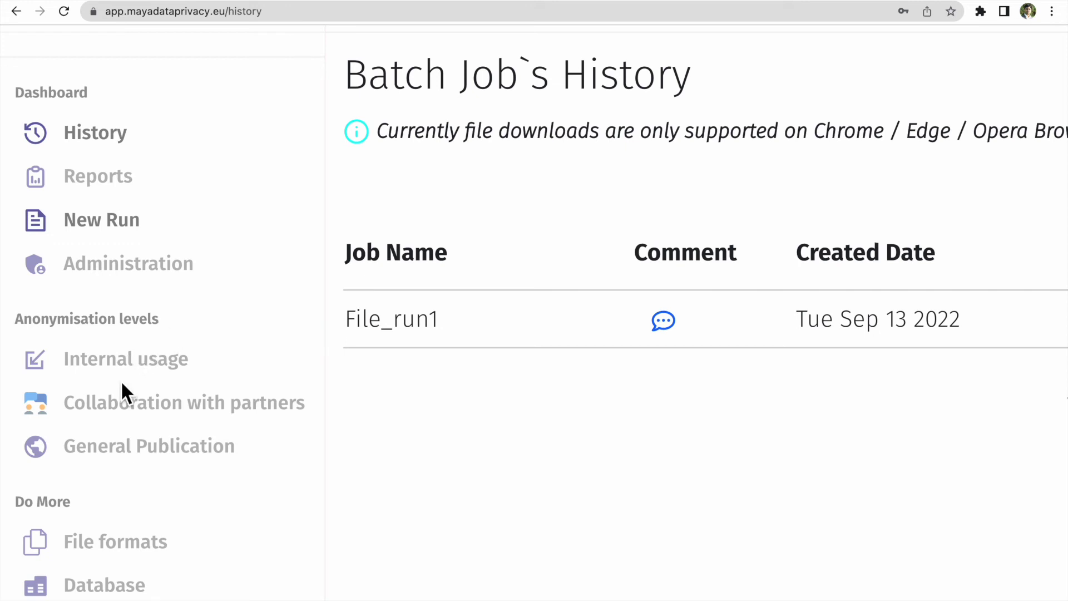
pyautogui.scroll(2, 121, 380)
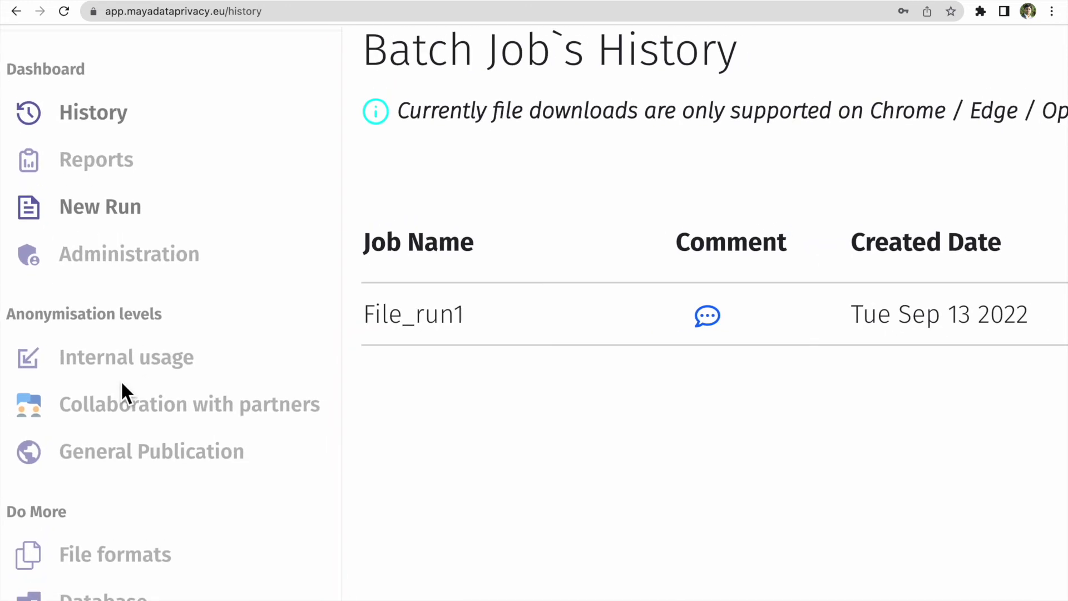
pyautogui.hscroll(-2, 125, 359)
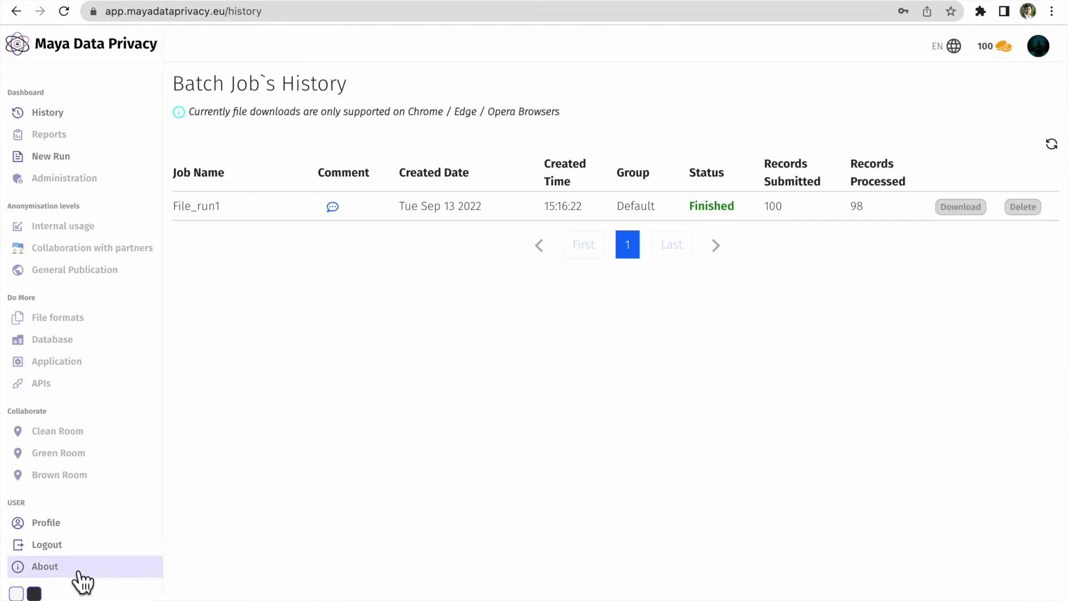
# Show the About information and select its release date, 09.09.22
pyautogui.click(62, 565)
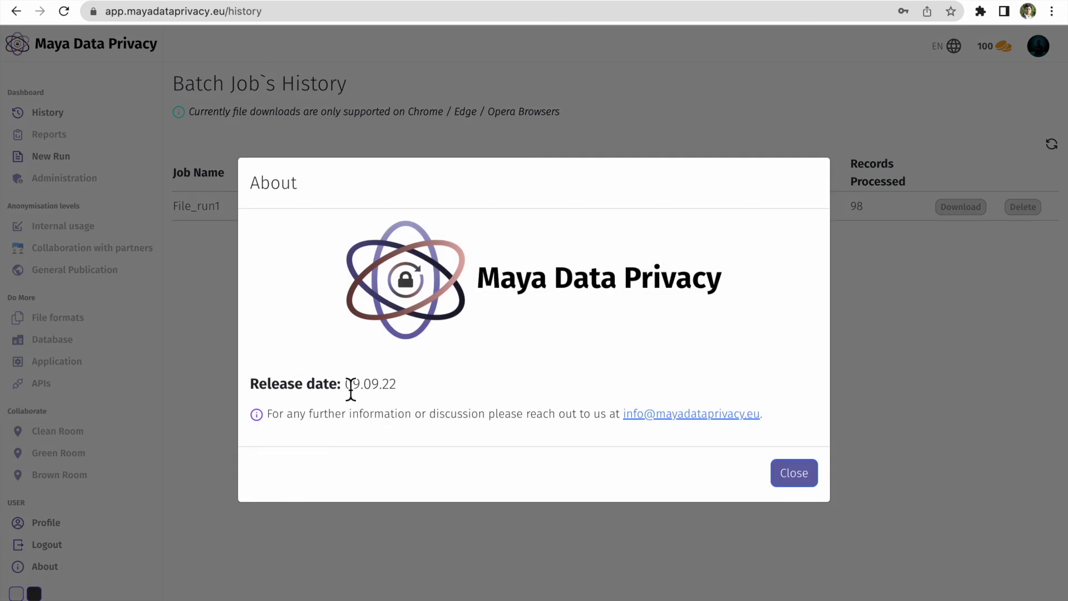
pyautogui.moveTo(350, 388); pyautogui.dragTo(434, 399)
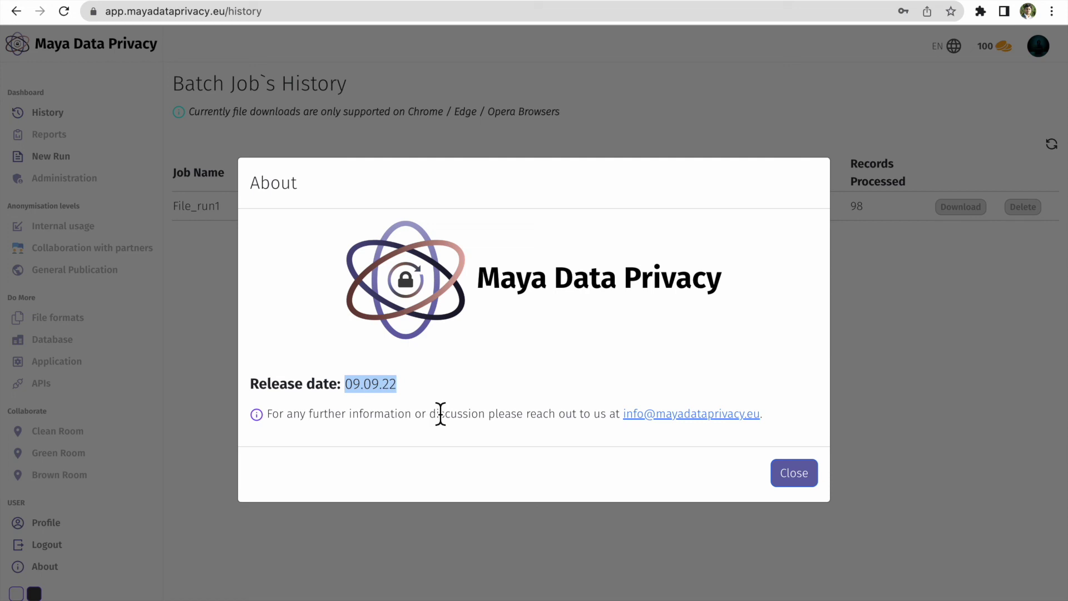